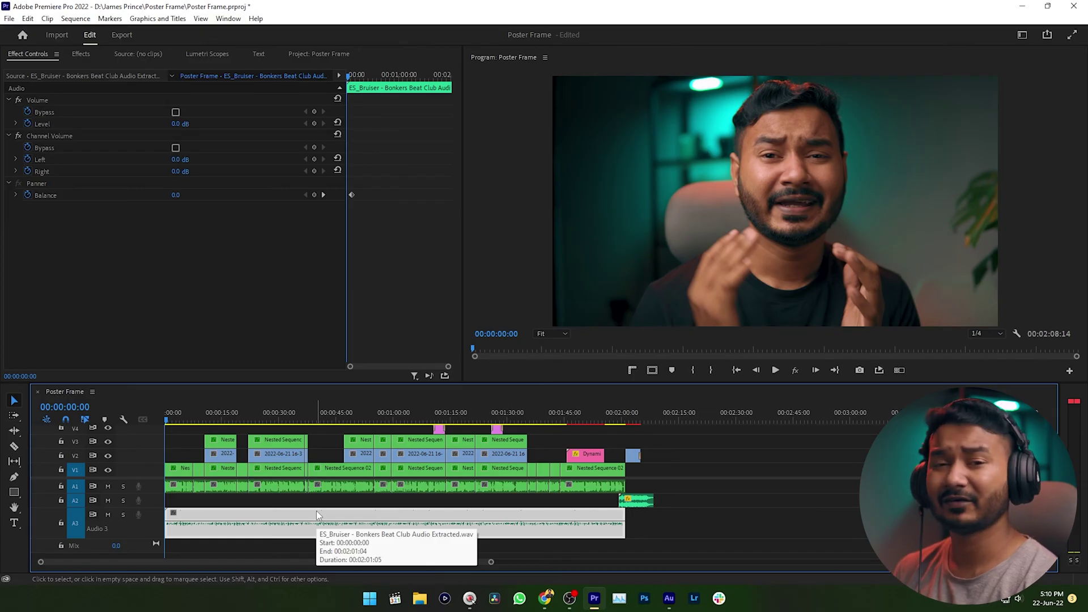
# Step: Play the Poster Frame sequence from the start, then open the Window menu
pyautogui.press('space')
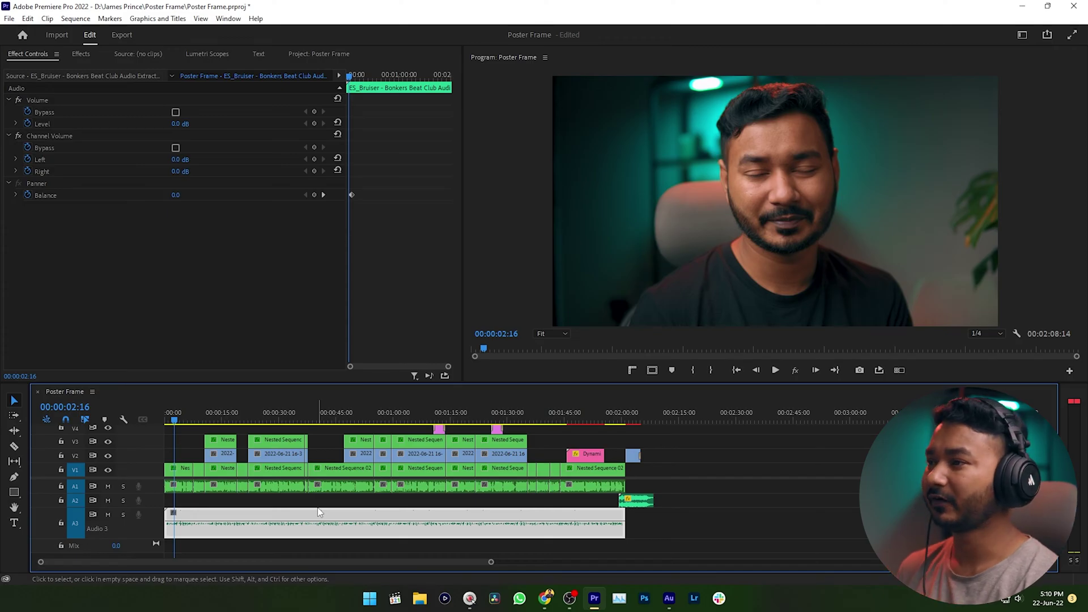
pyautogui.click(228, 19)
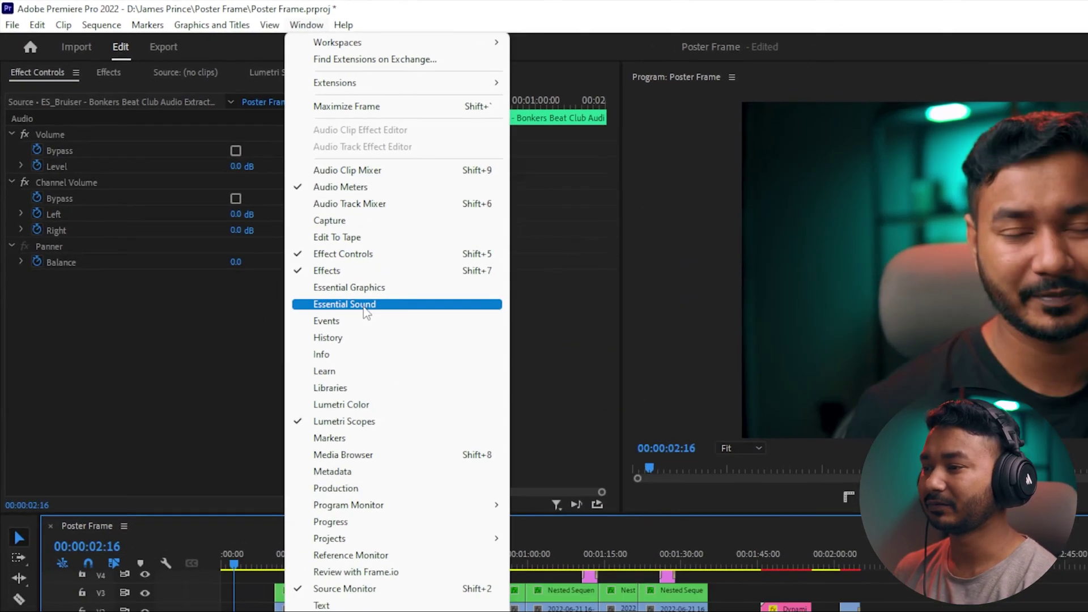
# Step: In Essential Sound, tag the A3 clip as Music with the Balanced Background Music preset
pyautogui.click(406, 342)
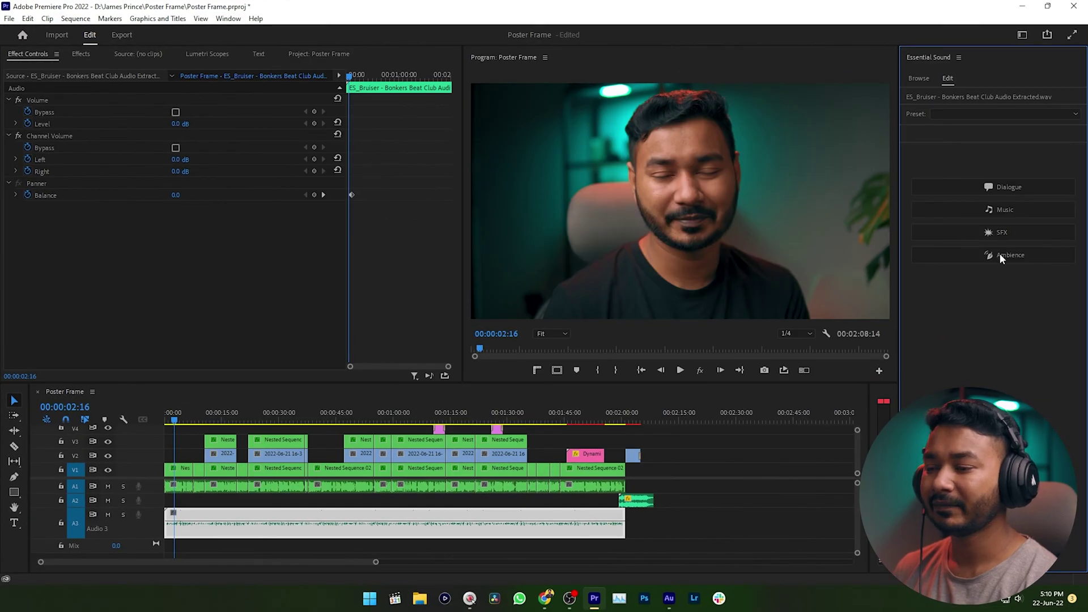
pyautogui.click(507, 529)
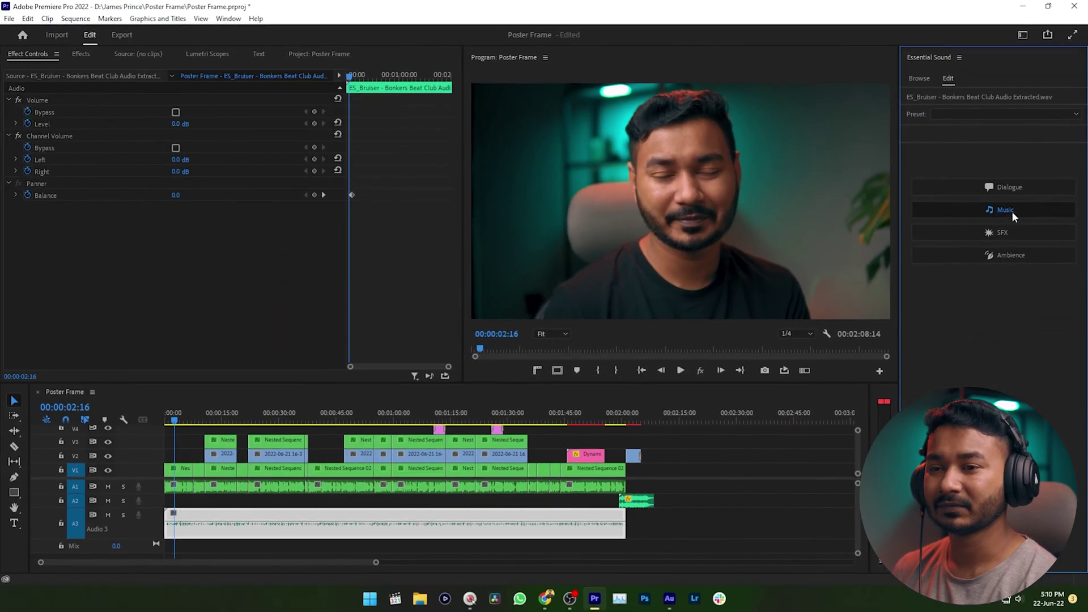
pyautogui.click(973, 315)
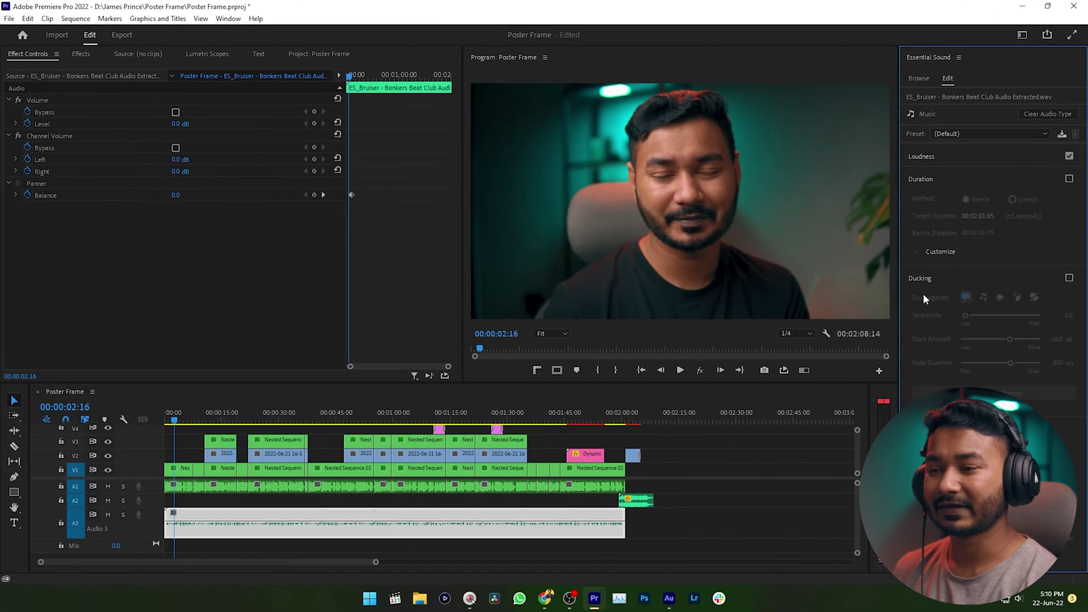
pyautogui.click(986, 136)
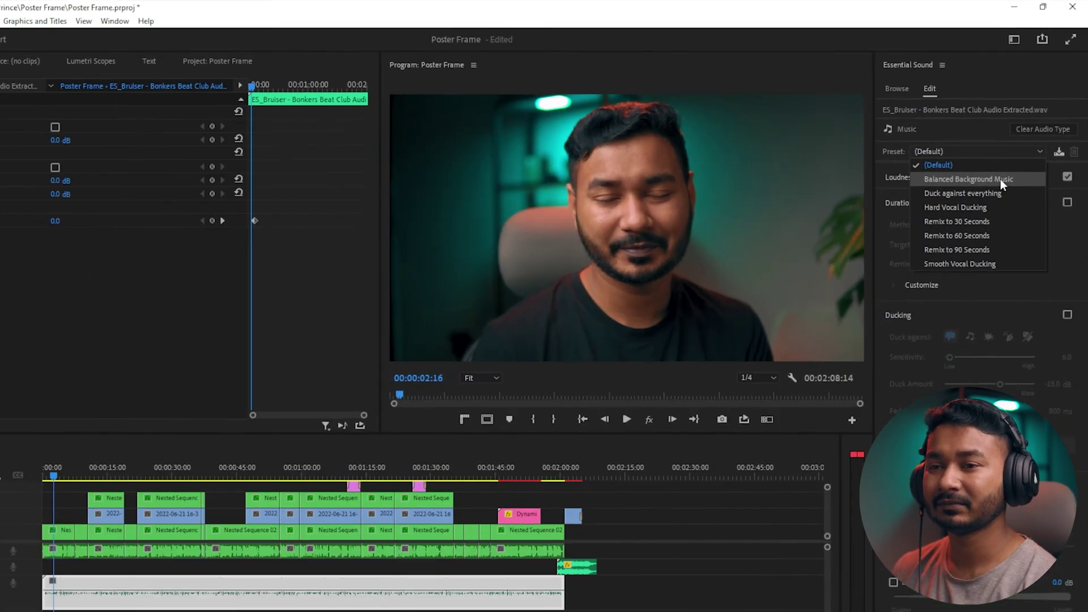
pyautogui.click(1001, 179)
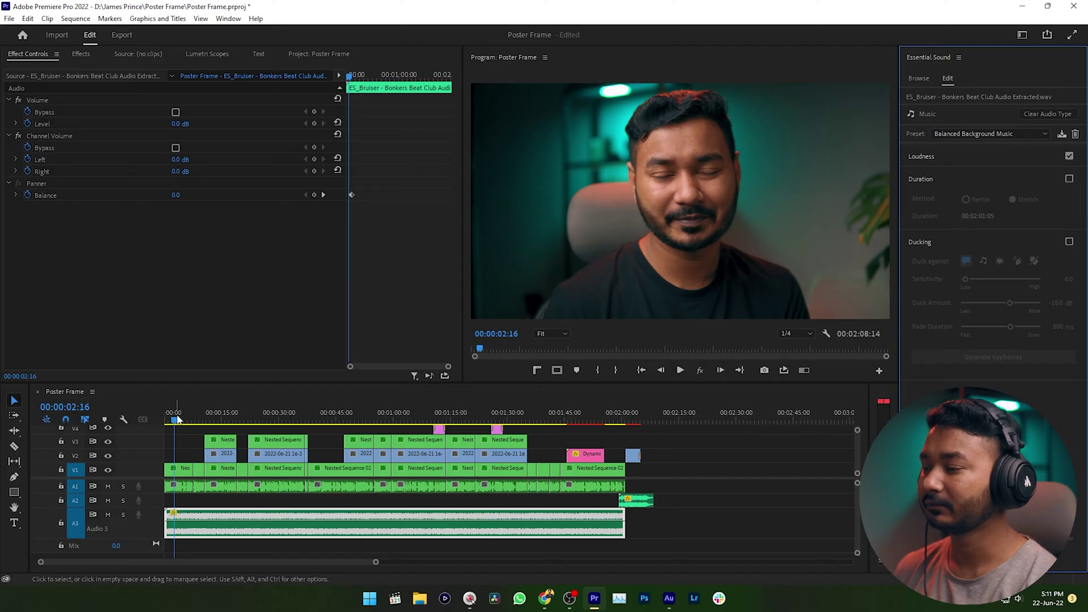
pyautogui.moveTo(176, 422); pyautogui.dragTo(141, 420)
pyautogui.press('space')
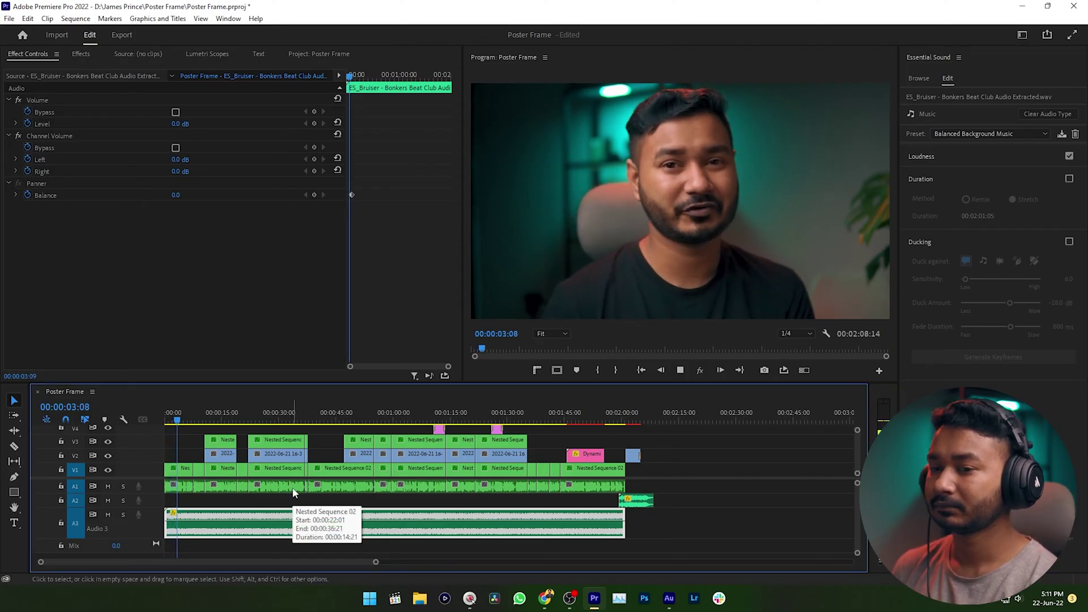
pyautogui.press('space')
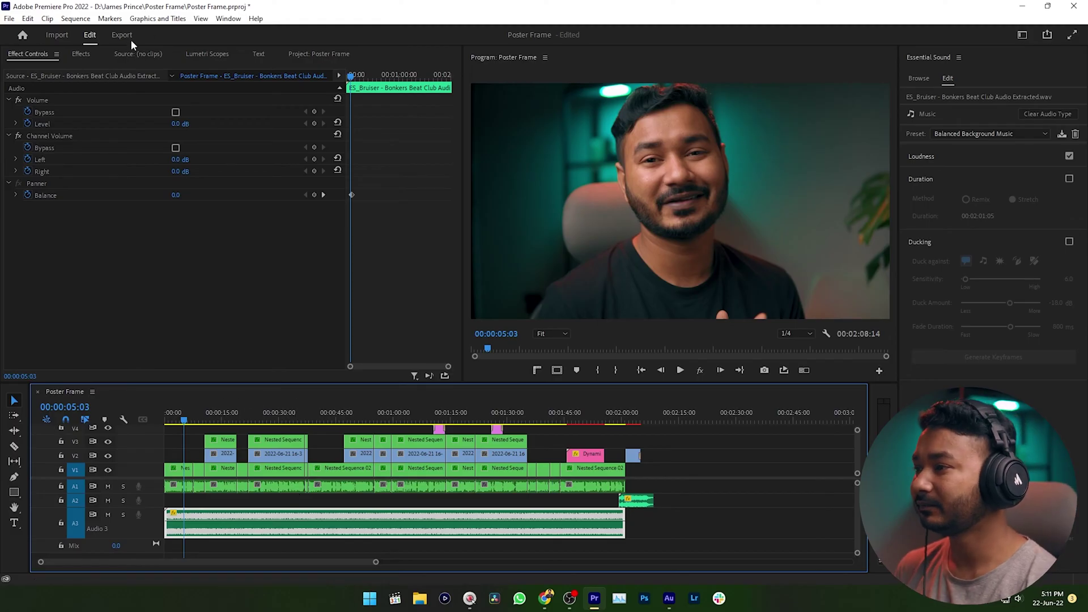
# Step: Show the Effects panel and search the effects list for 'low pa'
pyautogui.click(82, 54)
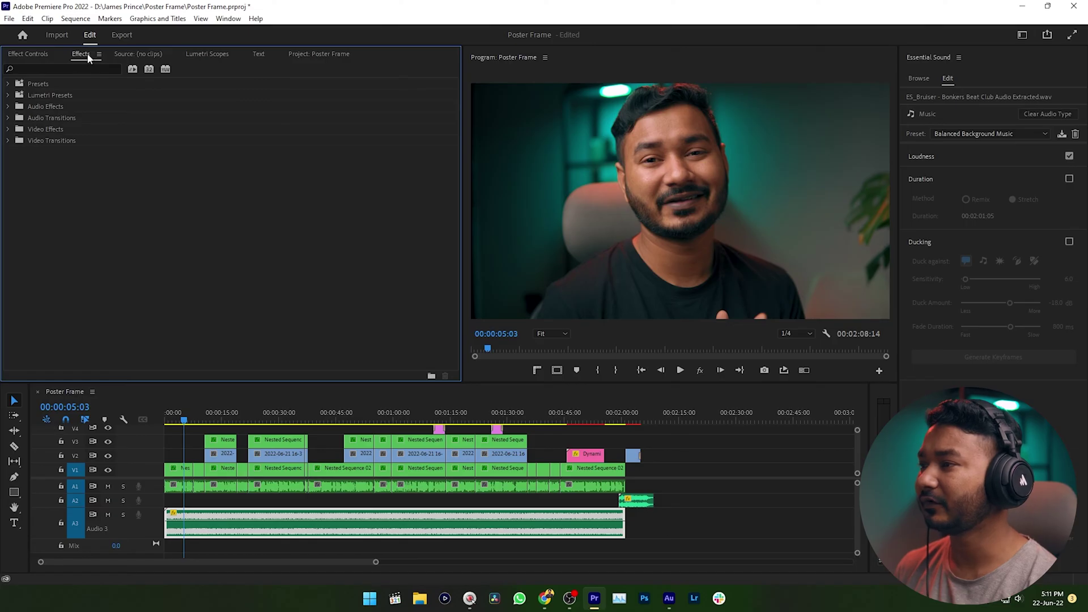
pyautogui.click(229, 19)
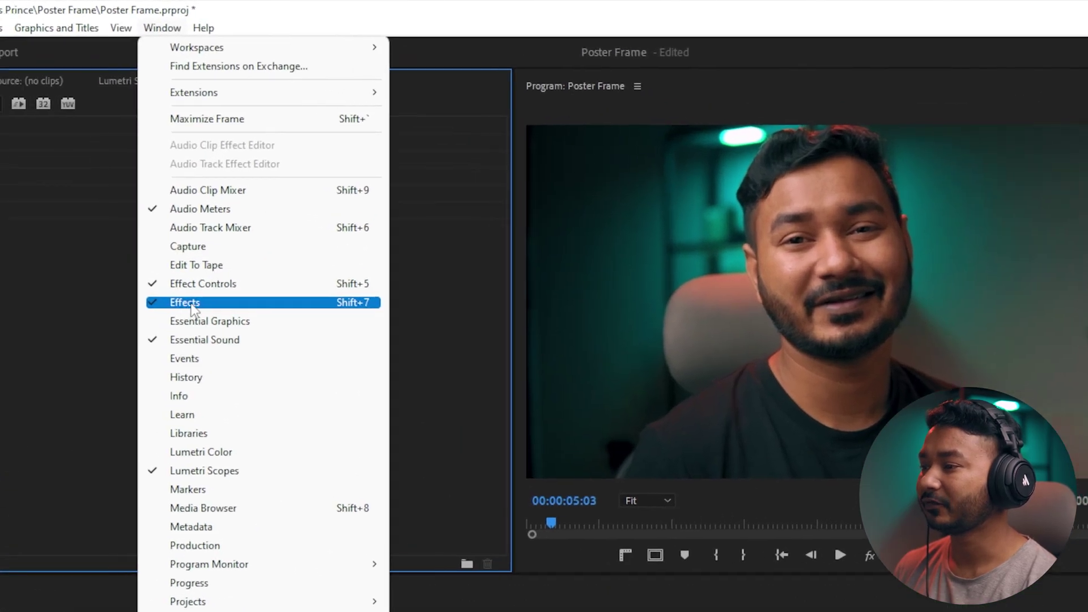
pyautogui.click(192, 306)
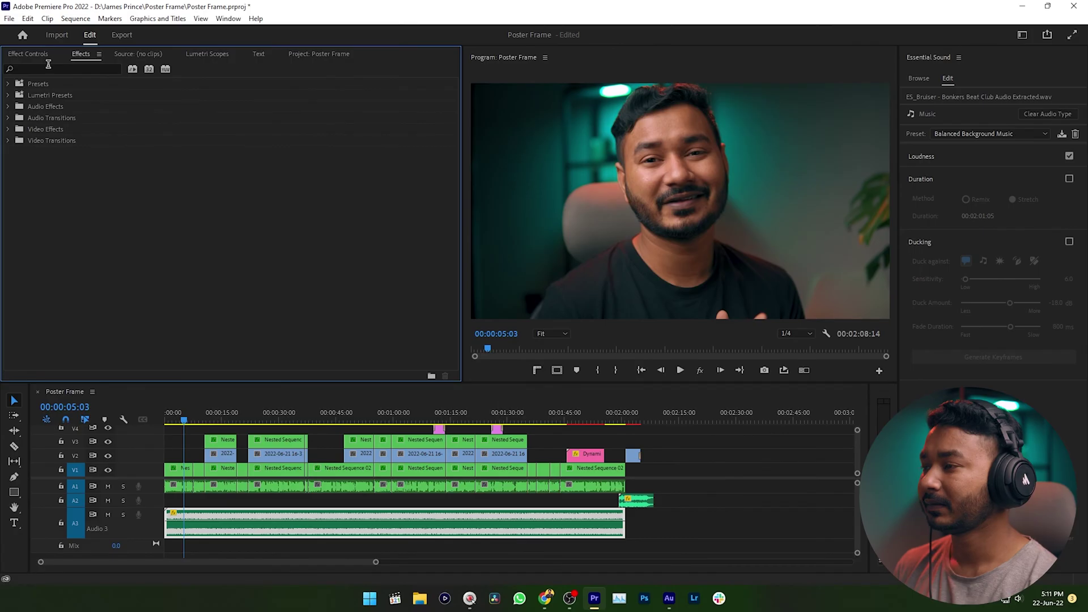
pyautogui.click(48, 67)
pyautogui.write('low')
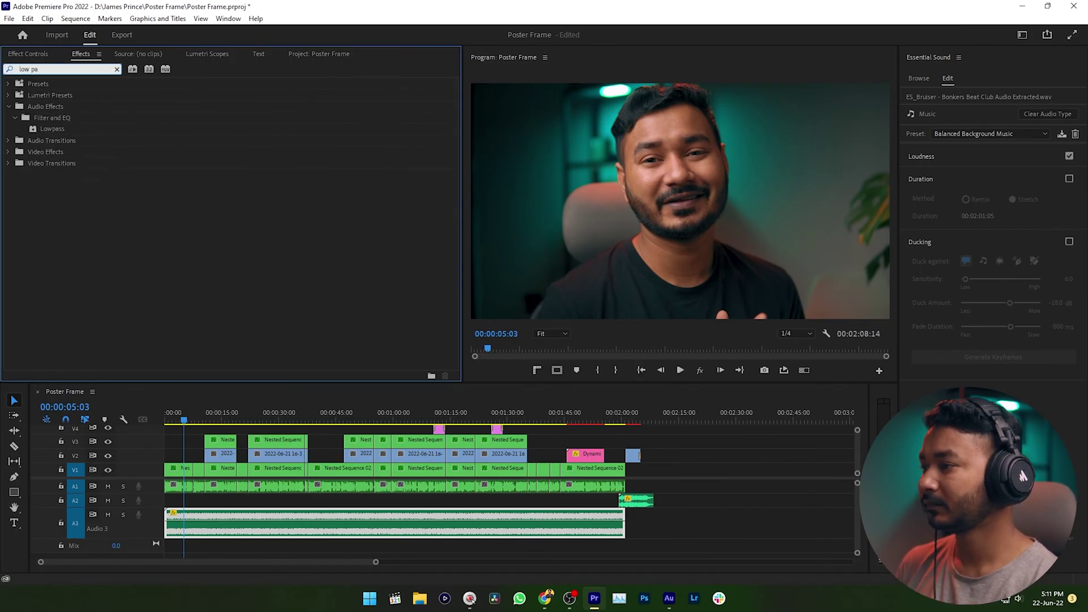
pyautogui.write(' pa')
# Step: Drag the Lowpass audio effect onto the music clip on track A3
pyautogui.moveTo(44, 128); pyautogui.dragTo(50, 130)
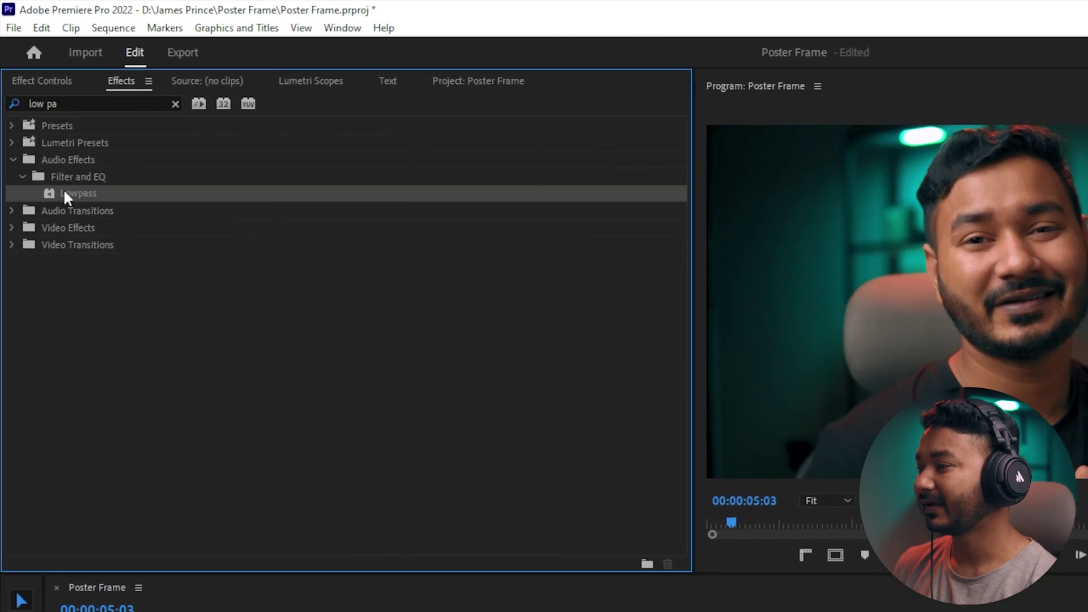
pyautogui.moveTo(75, 196); pyautogui.dragTo(317, 611)
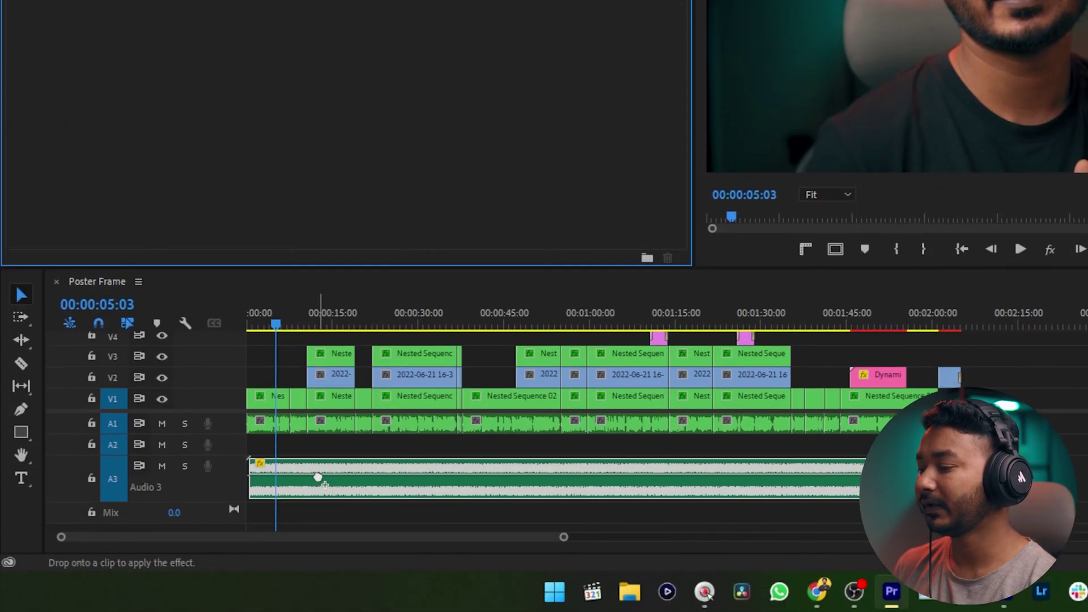
pyautogui.moveTo(321, 481); pyautogui.dragTo(318, 472)
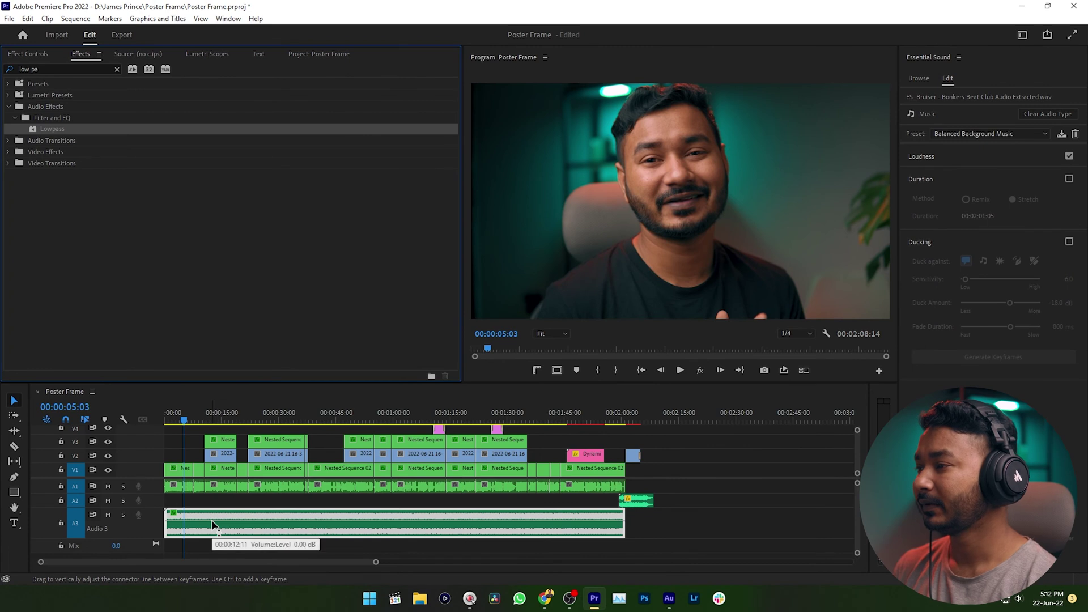
pyautogui.click(35, 53)
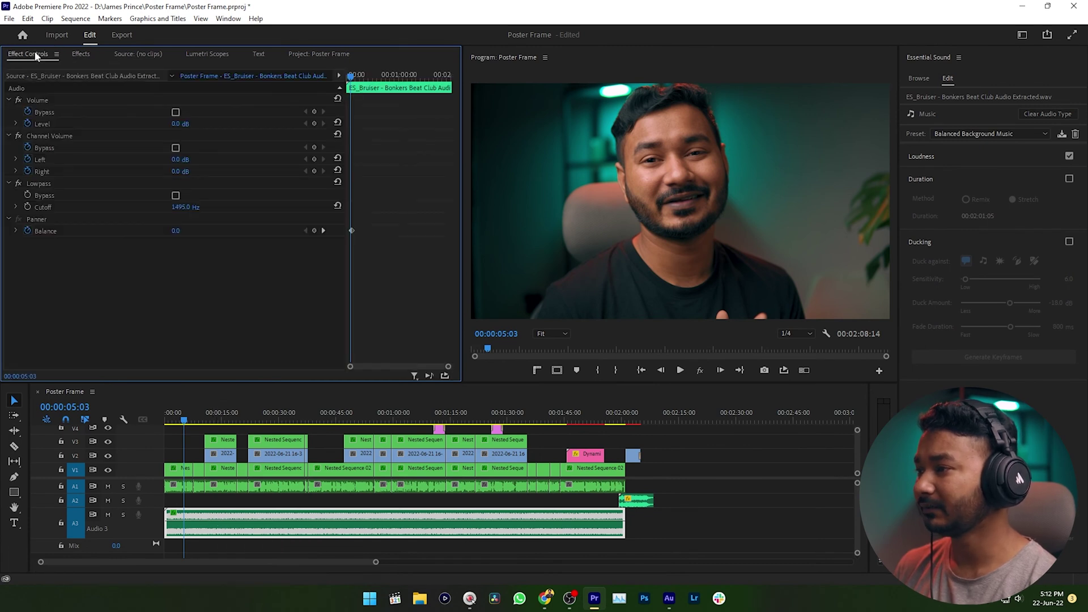
# Step: Show Effect Controls and select the A3 clip's Lowpass Cutoff setting for editing
pyautogui.click(228, 18)
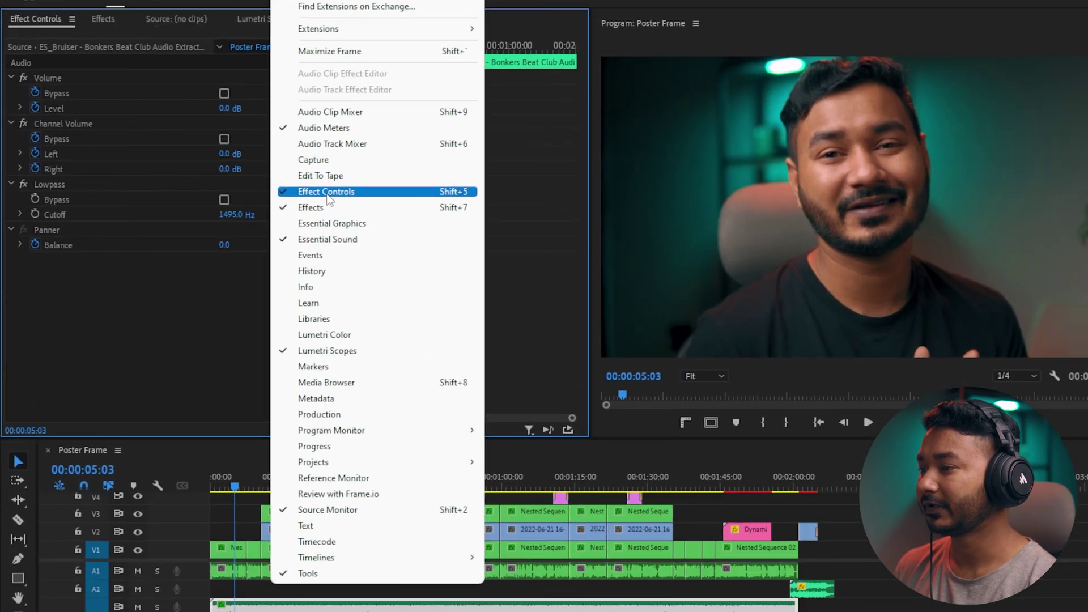
pyautogui.click(256, 188)
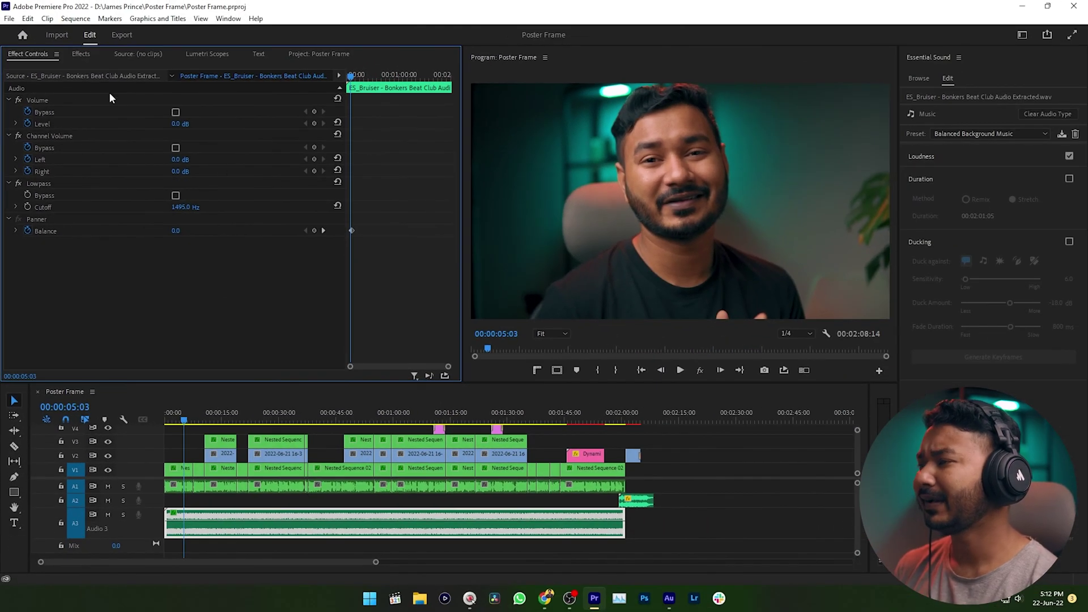
pyautogui.click(48, 186)
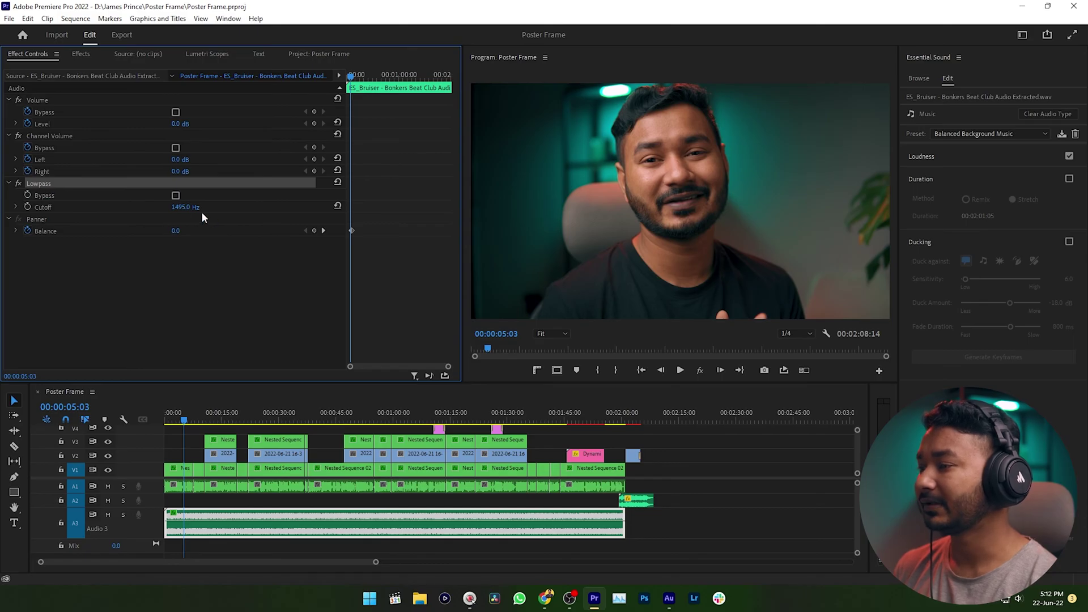
pyautogui.click(67, 207)
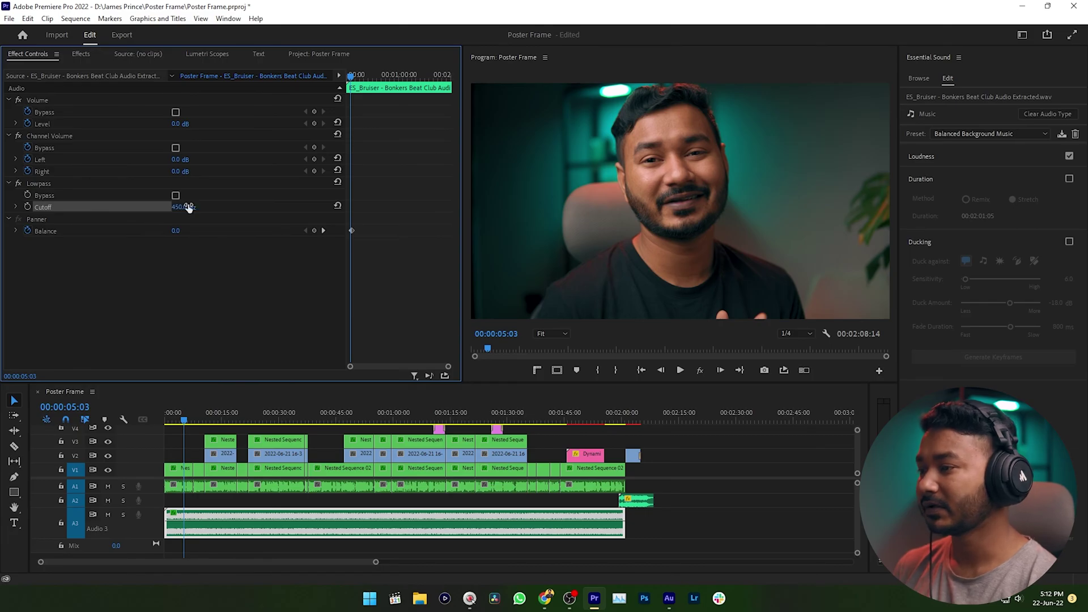
# Step: Preview the filtered music, return to the sequence start, and raise Cutoff to 10000 Hz
pyautogui.moveTo(191, 409); pyautogui.dragTo(149, 413)
pyautogui.press('space')
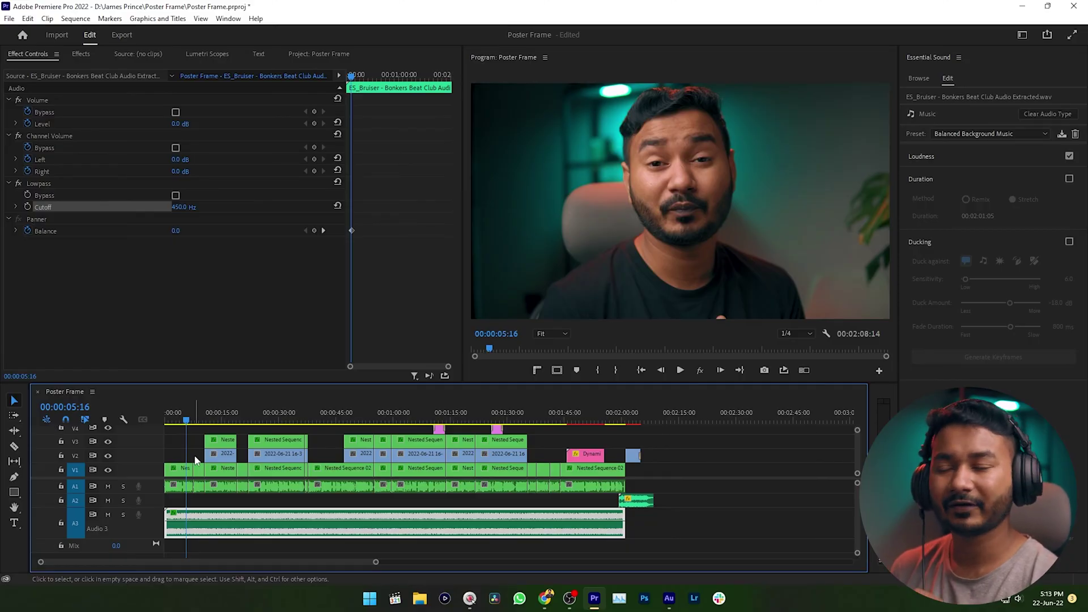
pyautogui.moveTo(183, 422); pyautogui.dragTo(151, 423)
pyautogui.moveTo(184, 208); pyautogui.dragTo(165, 209)
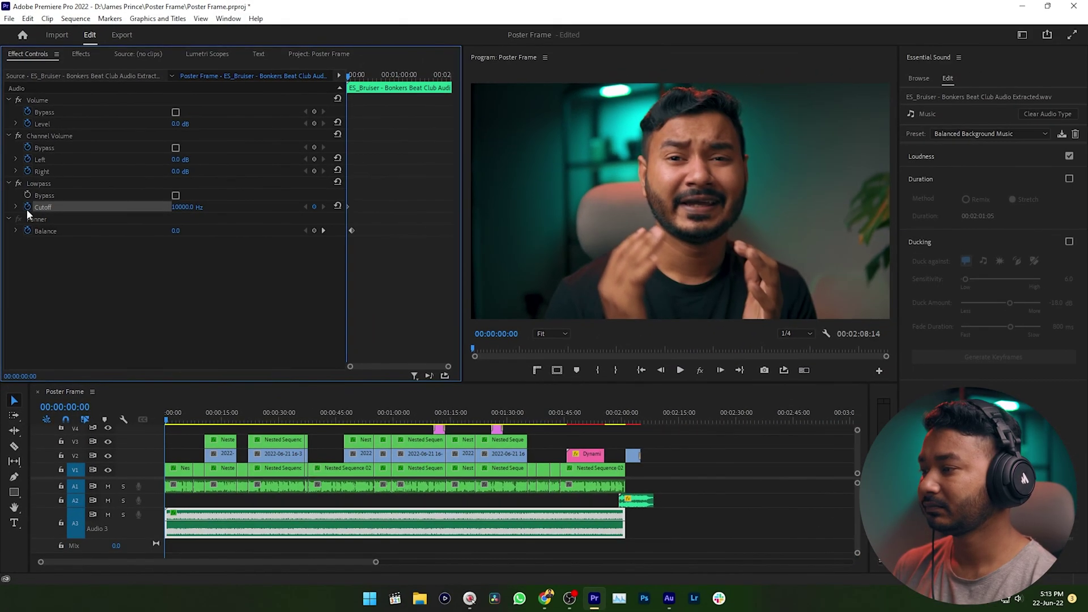
# Step: Keyframe Cutoff at the start, then add a 450 Hz keyframe at 00:00:02:17
pyautogui.click(41, 220)
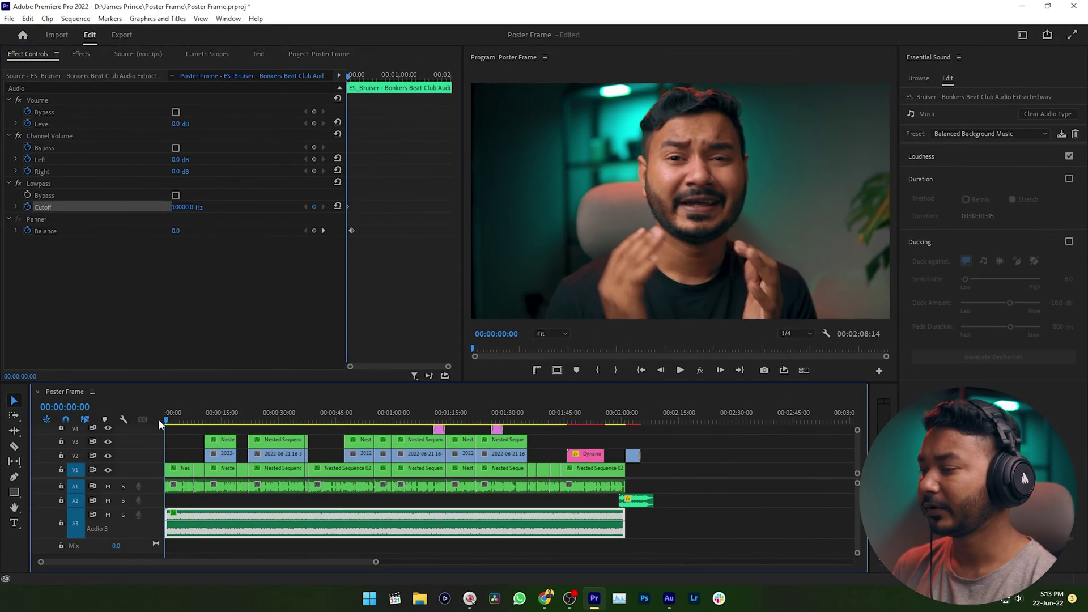
pyautogui.press('space')
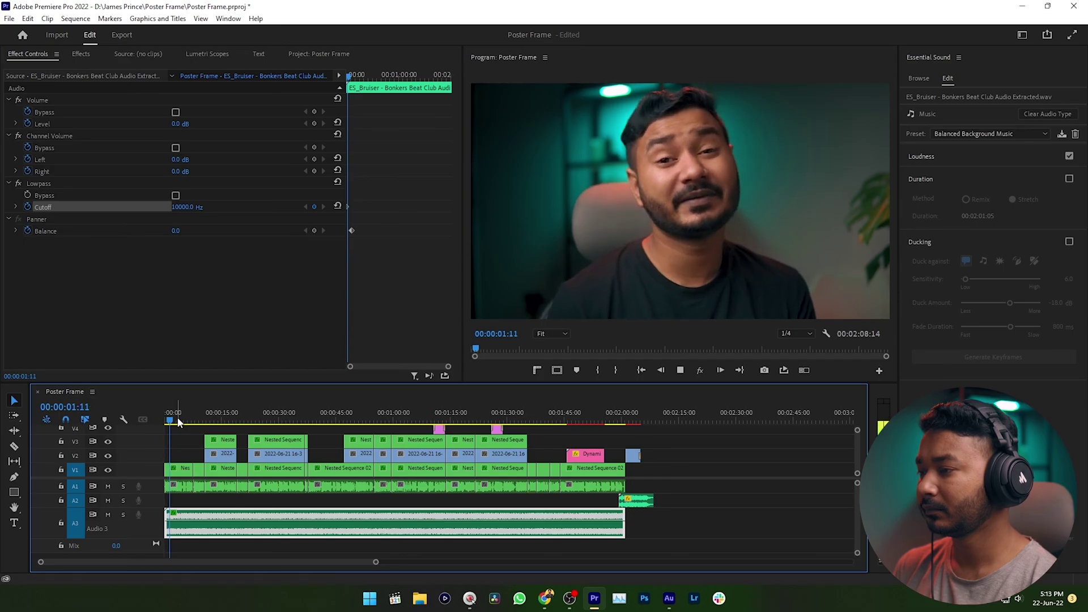
pyautogui.press('space')
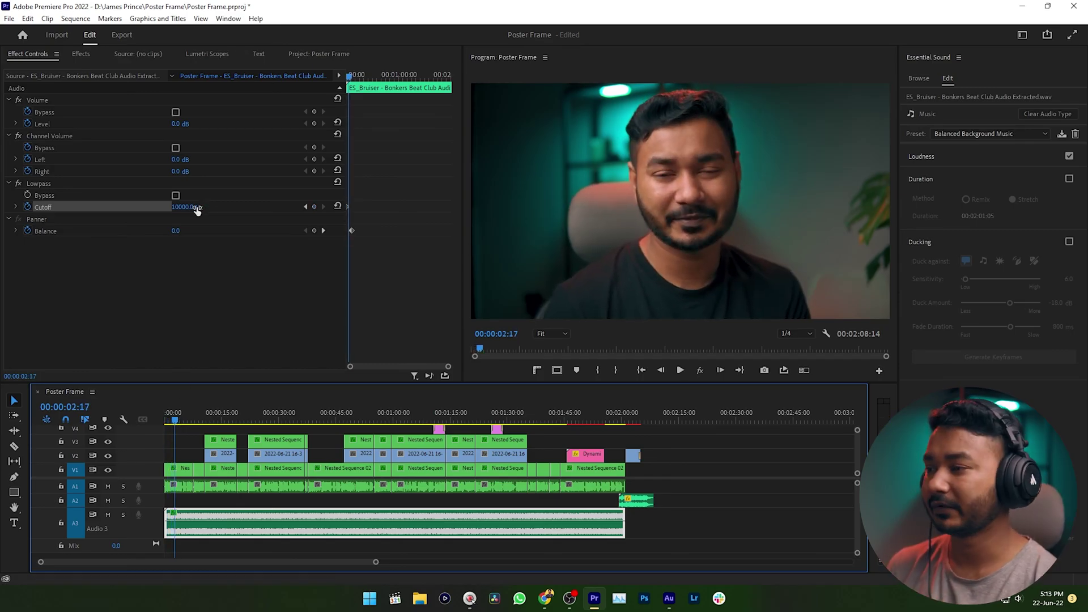
pyautogui.click(195, 207)
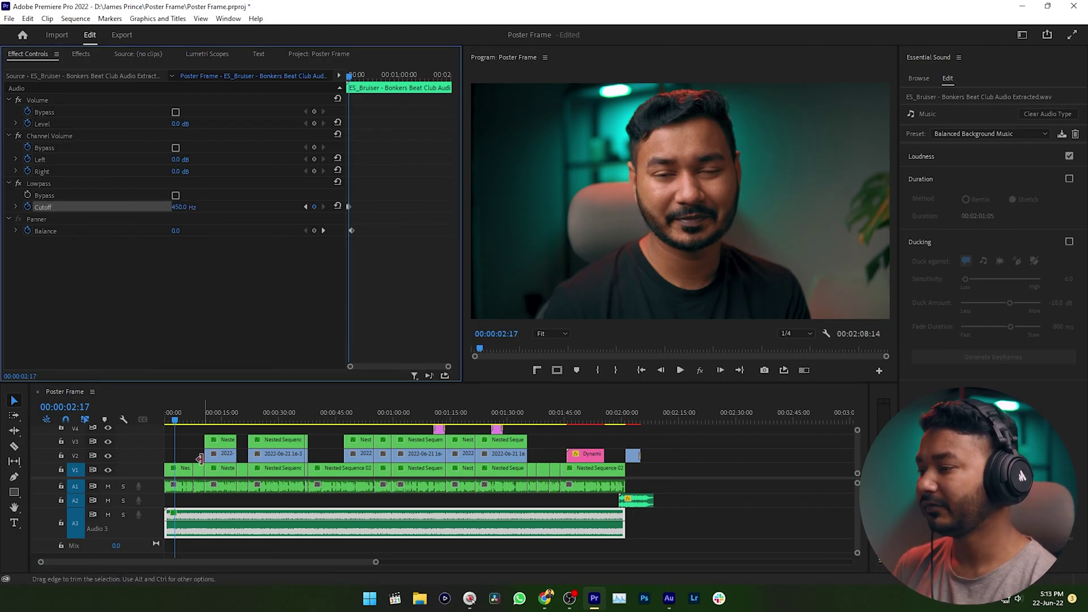
# Step: Play the sequence back from the start to hear the cutoff sweep
pyautogui.click(139, 422)
pyautogui.press('Home')
pyautogui.press('space')
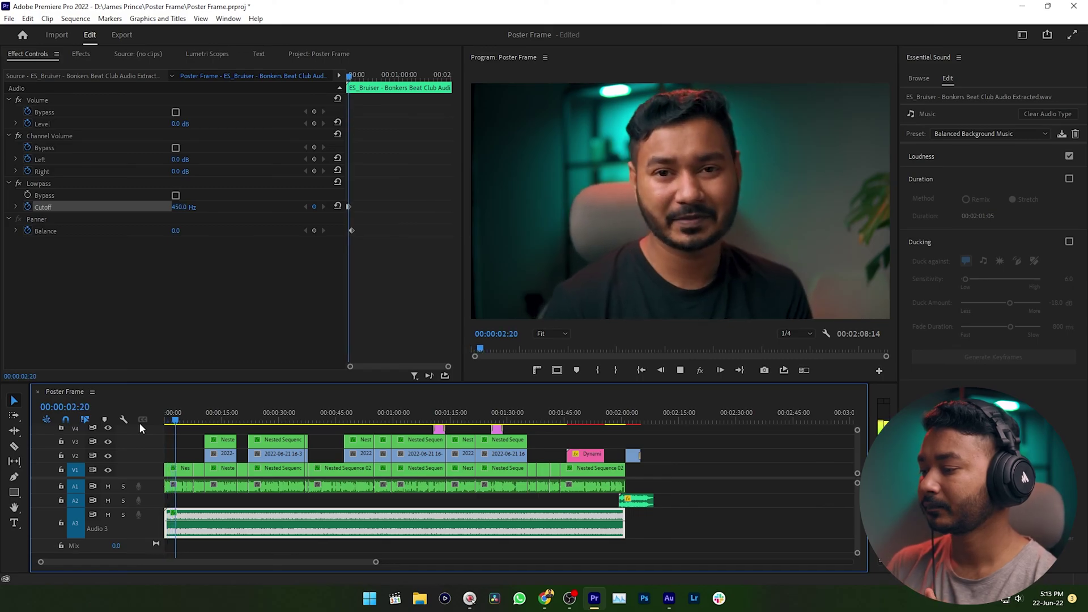
pyautogui.press('space')
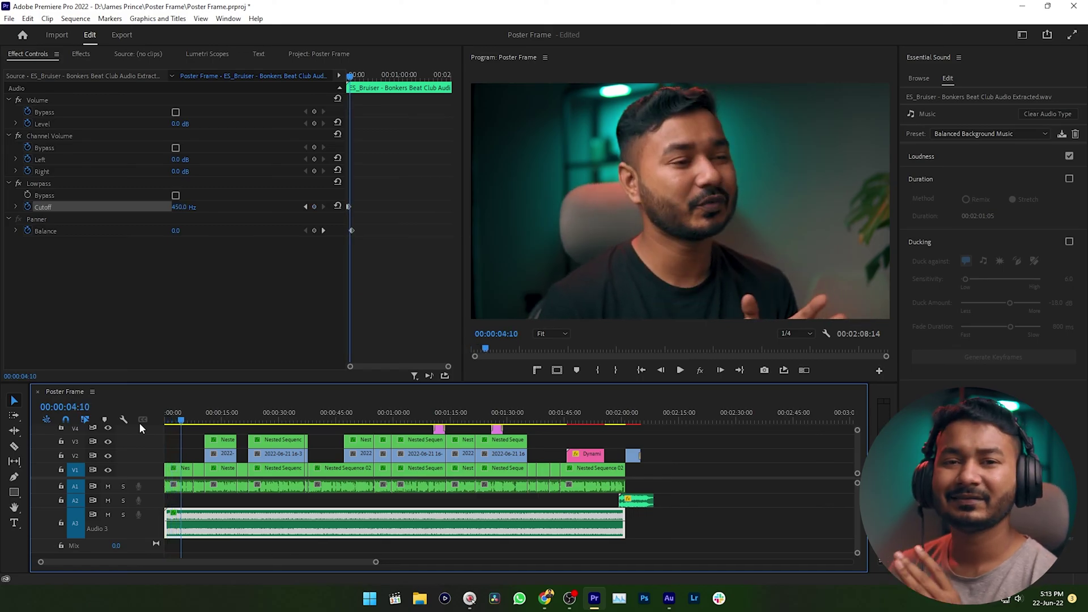